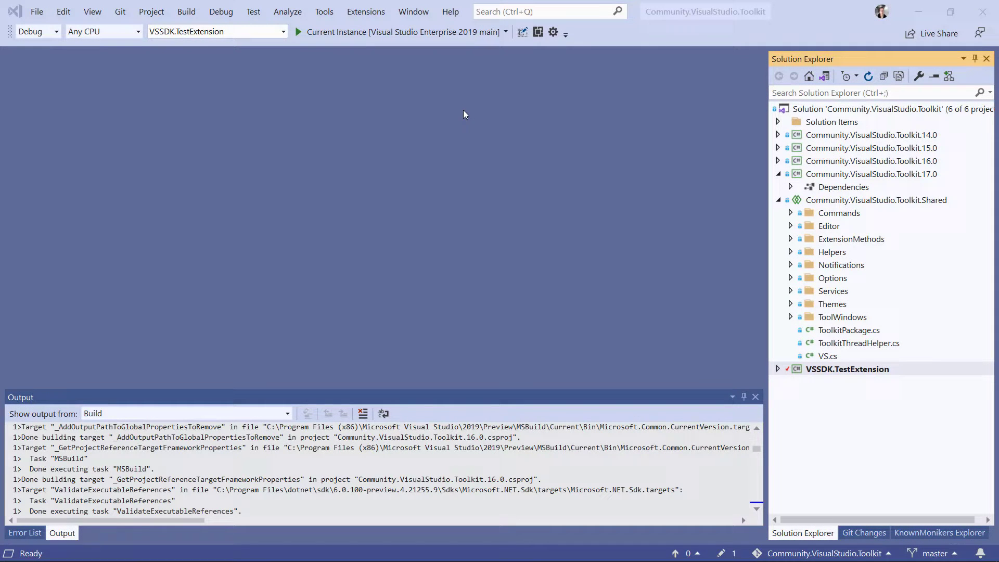
- Open the Help menu's Send Feedback submenu
click(450, 12)
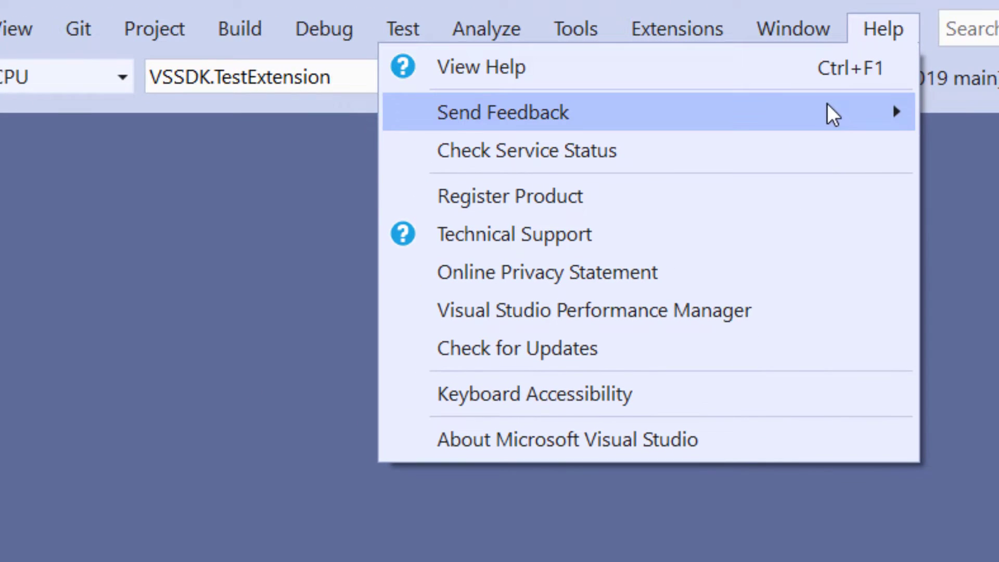
mouse_move(504, 113)
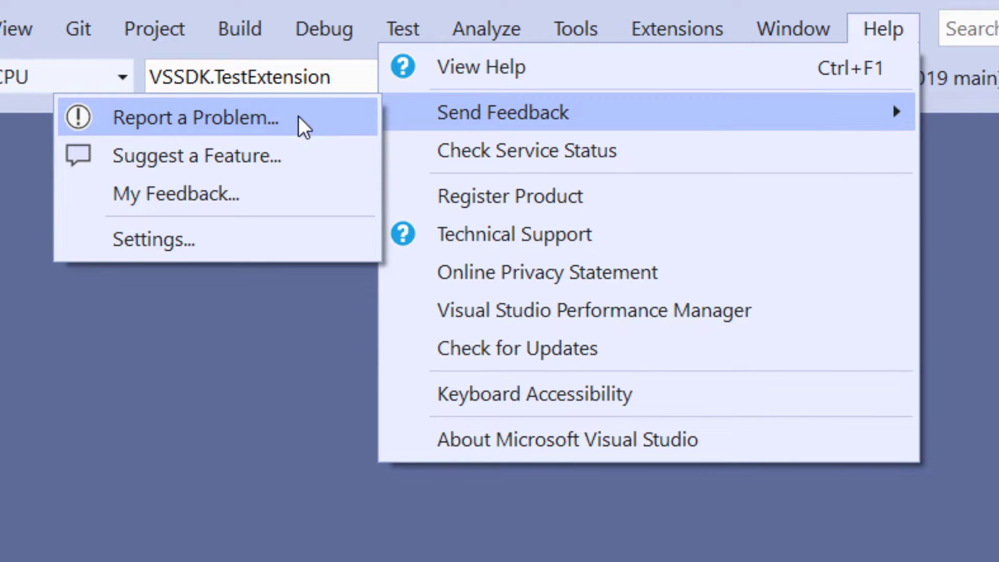
- Start a Report a Problem form and begin the title 'Building a project stops randomly'
click(299, 124)
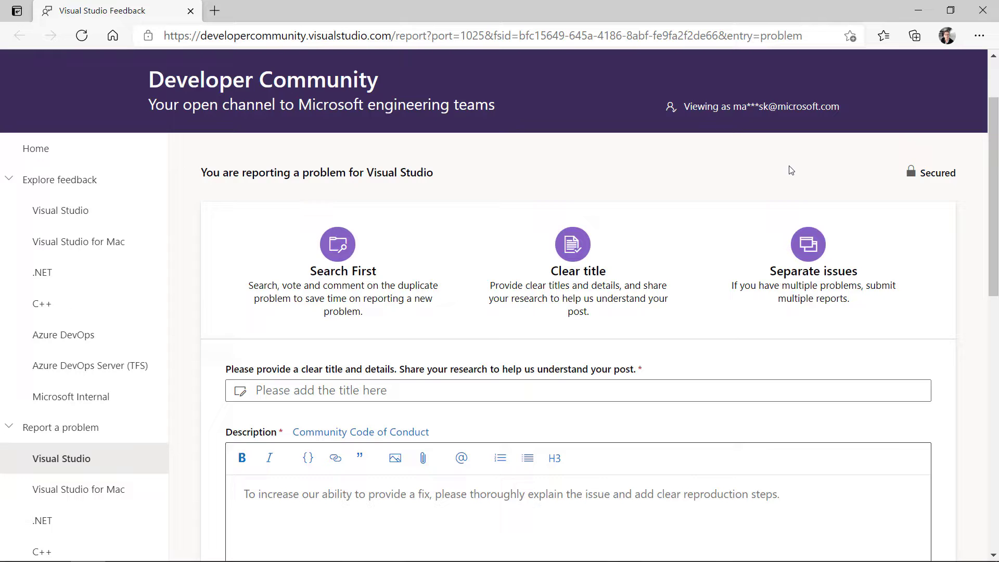
scroll(790, 168, down, 2)
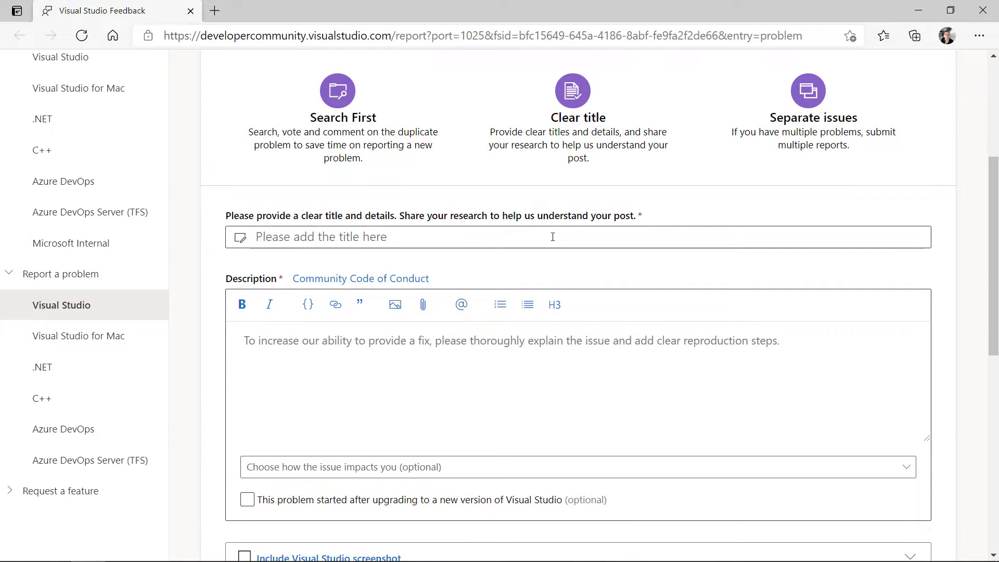
click(553, 237)
text(Building)
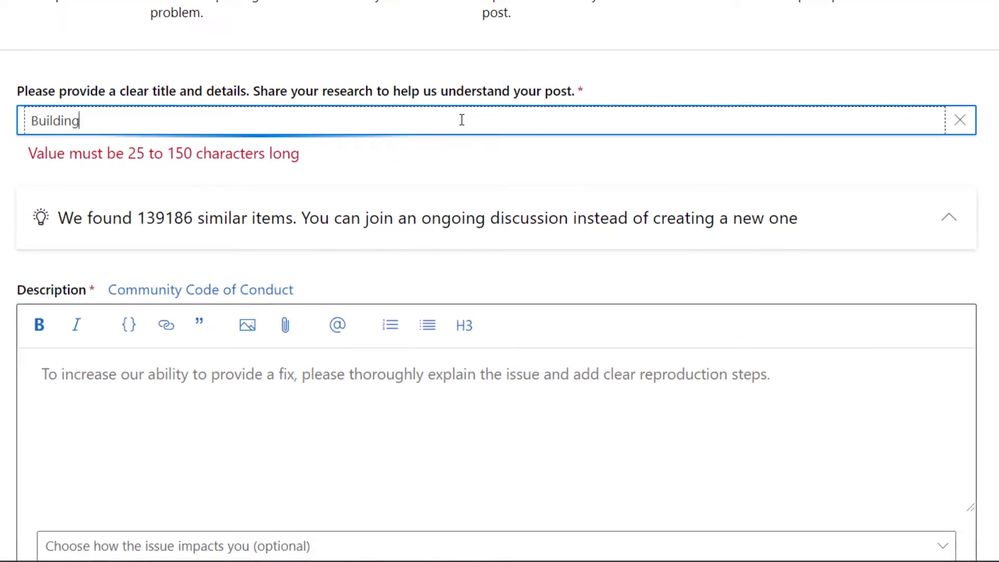
text( a project)
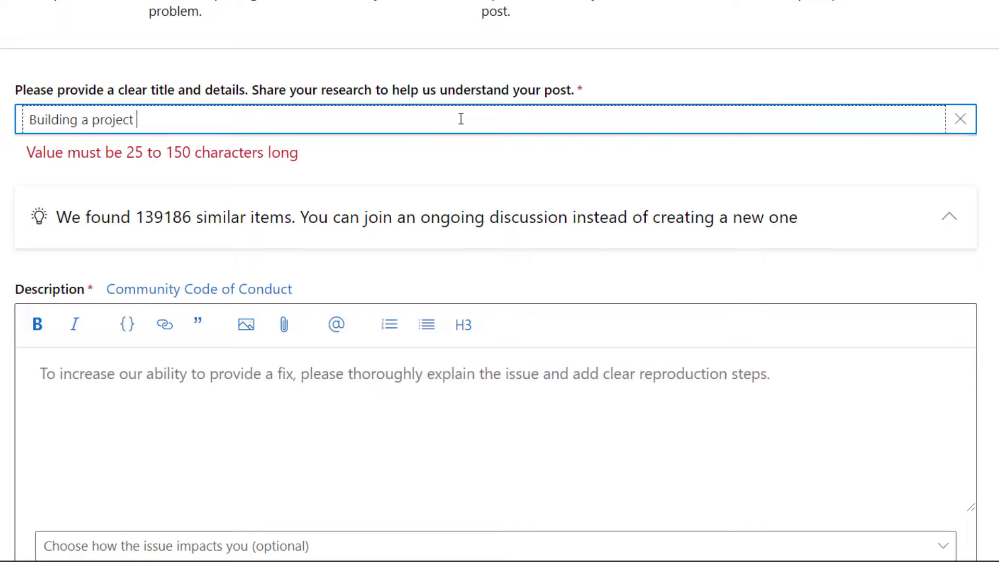
text( stops random)
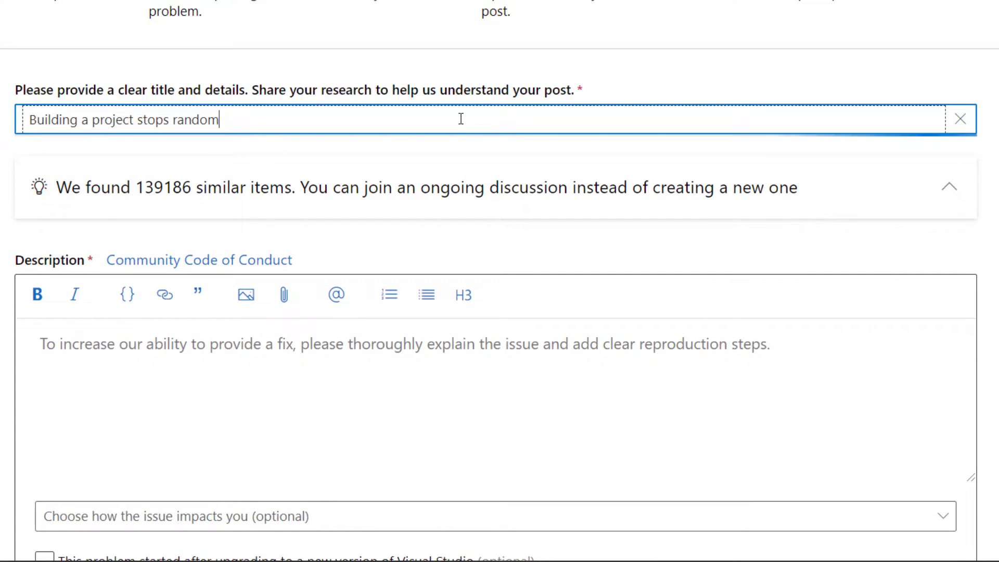
text(ly)
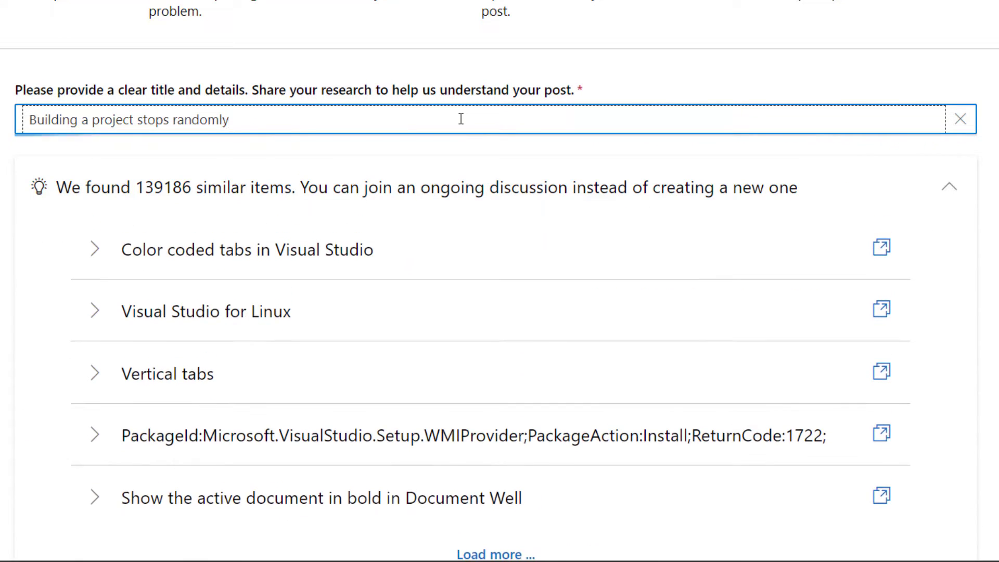
- Expand the 'IntelliSense randomly stops working' suggestion, view its voting options, then collapse similar items
click(90, 250)
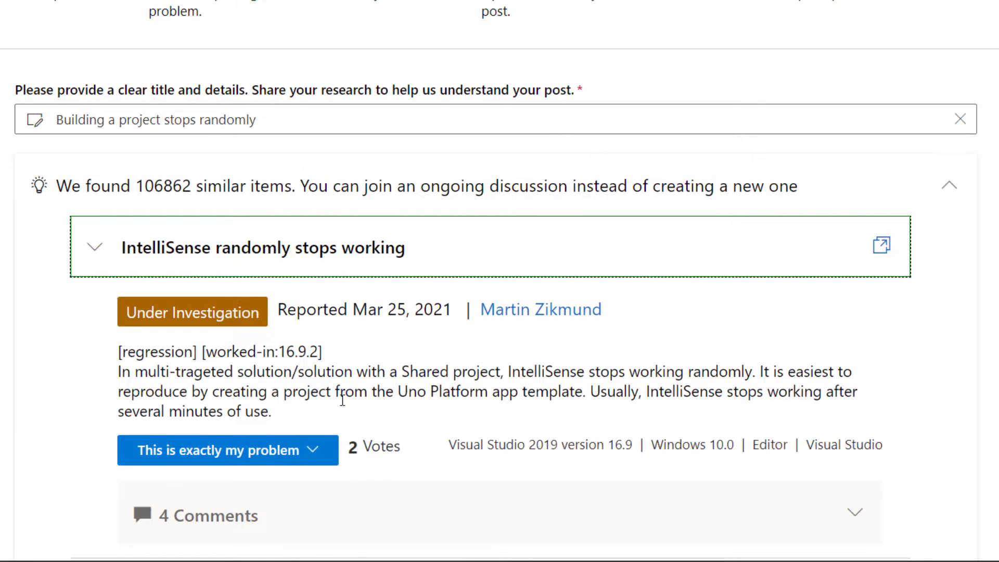
scroll(342, 400, down, 2)
click(316, 348)
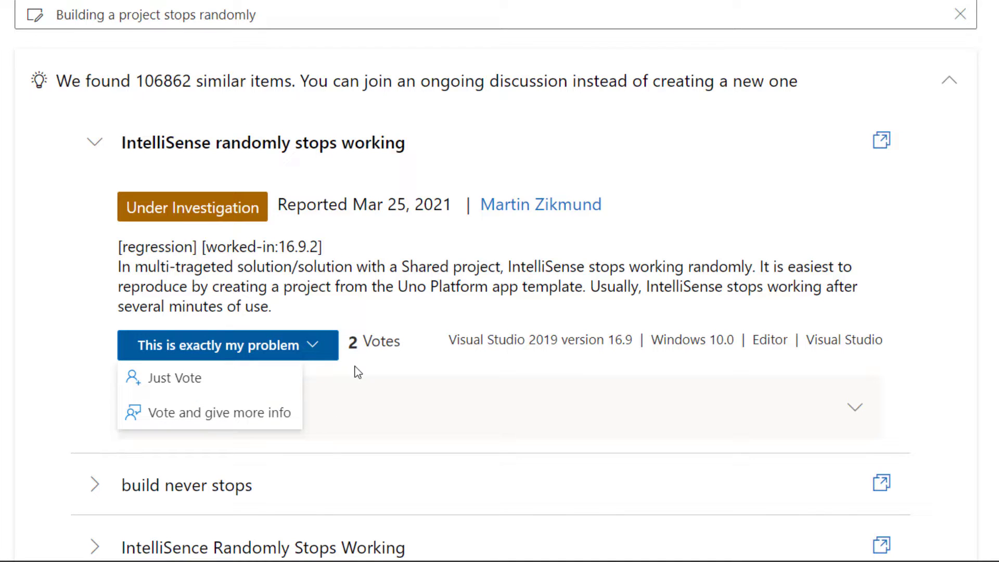
click(952, 81)
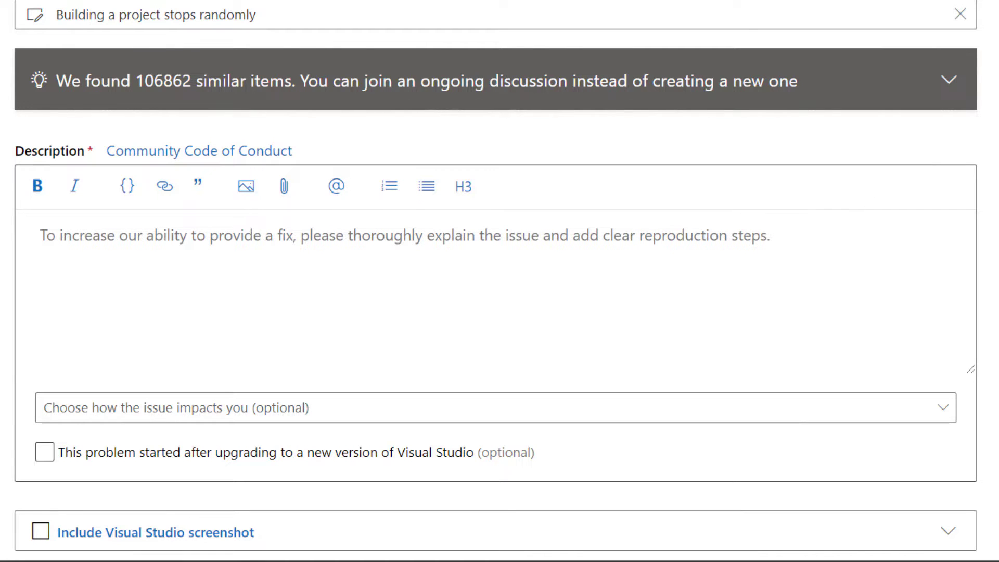
- Describe the build stopping midway, paste three repro steps, and embed the Output window screenshot
click(770, 254)
text(Sometimes when I build my .NET Framework 4.7.2 project, Visual Studio stops the build half way through.)
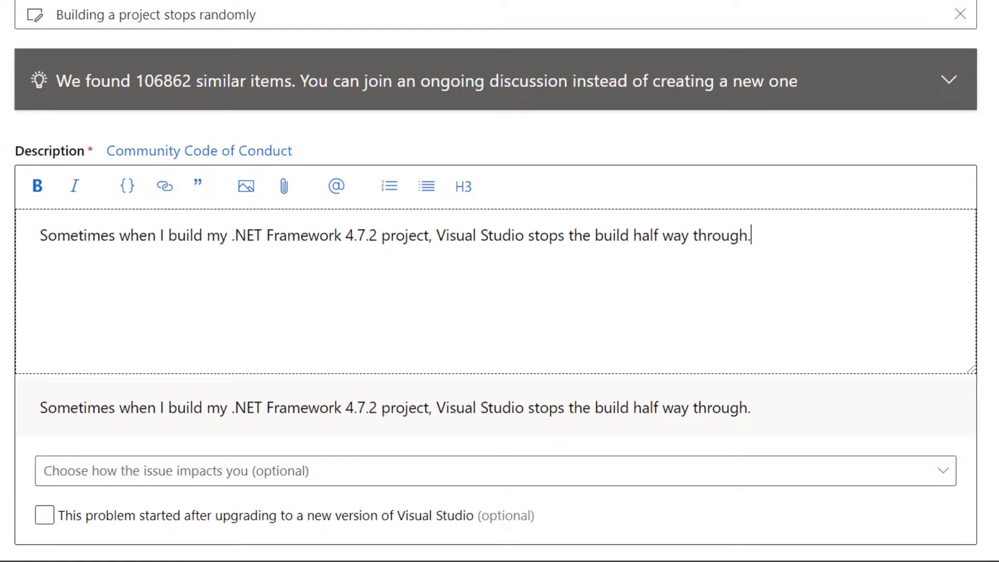
key(Tab)
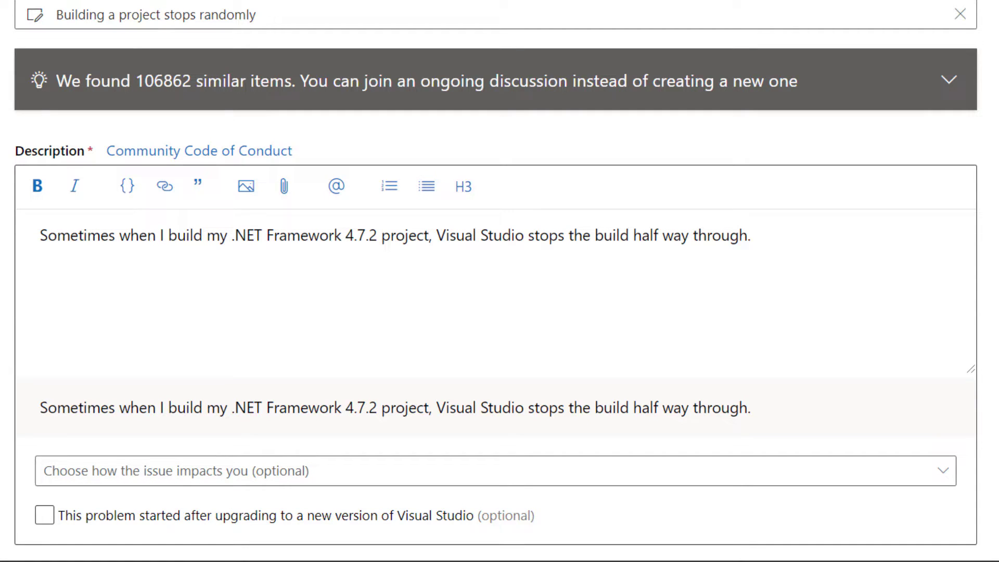
click(857, 271)
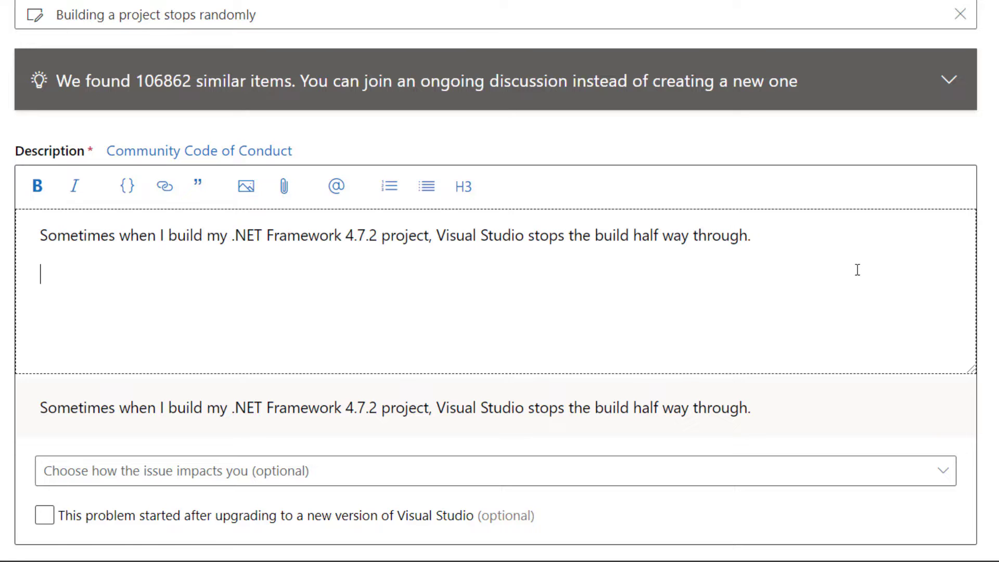
key(ctrl+v)
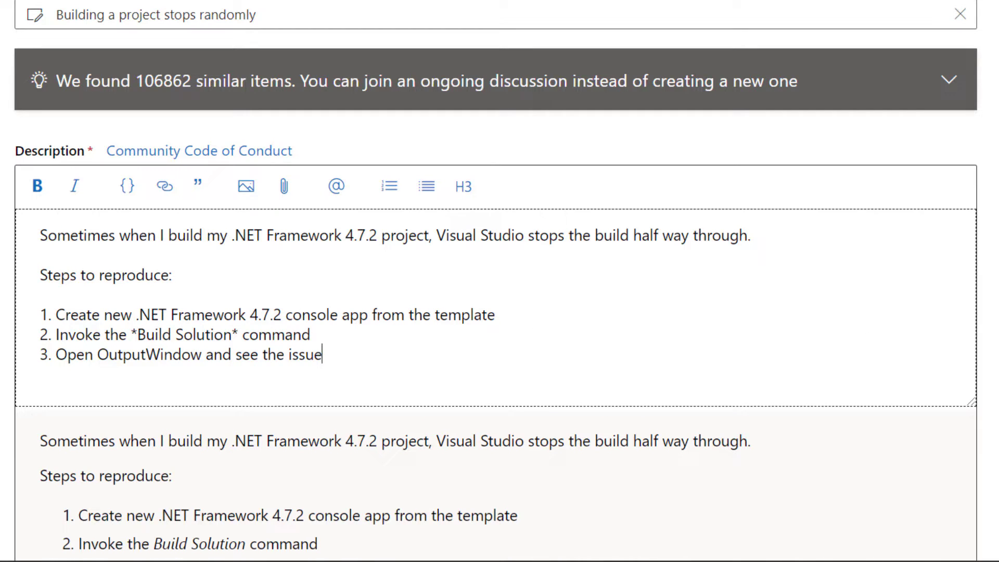
key(Return)
key(Return)
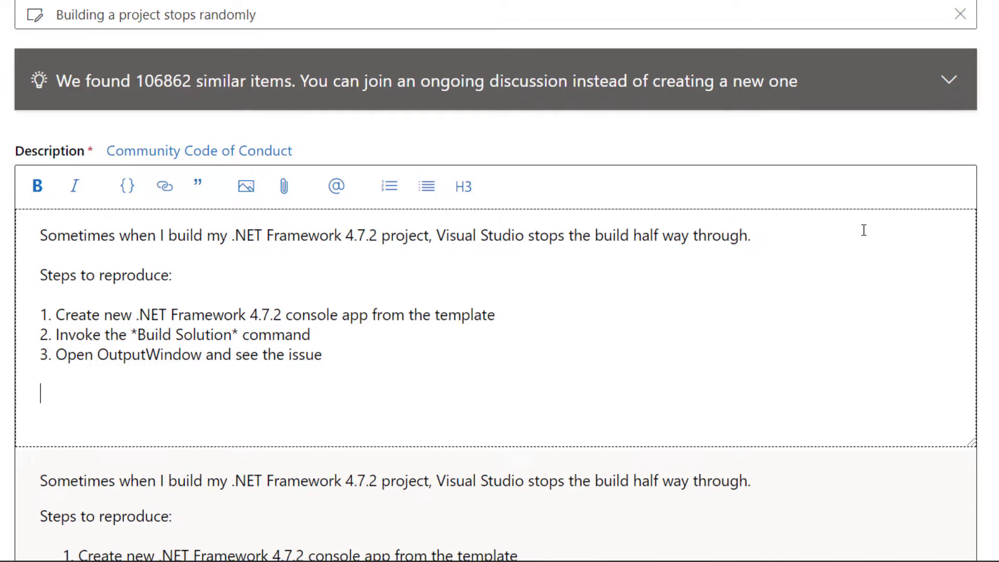
key(ctrl+v)
scroll(865, 230, down, 1)
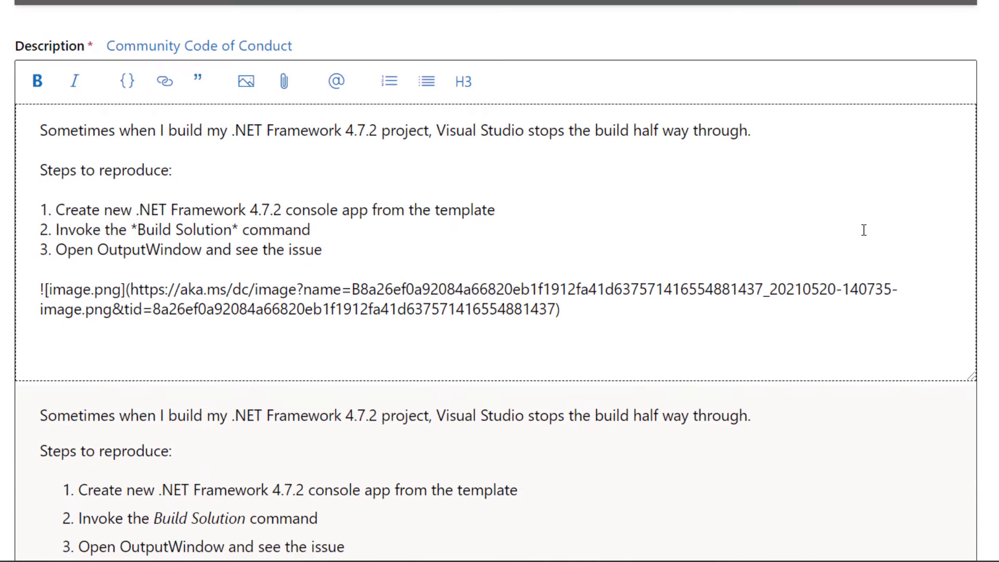
scroll(865, 230, down, 2)
scroll(865, 230, down, 1)
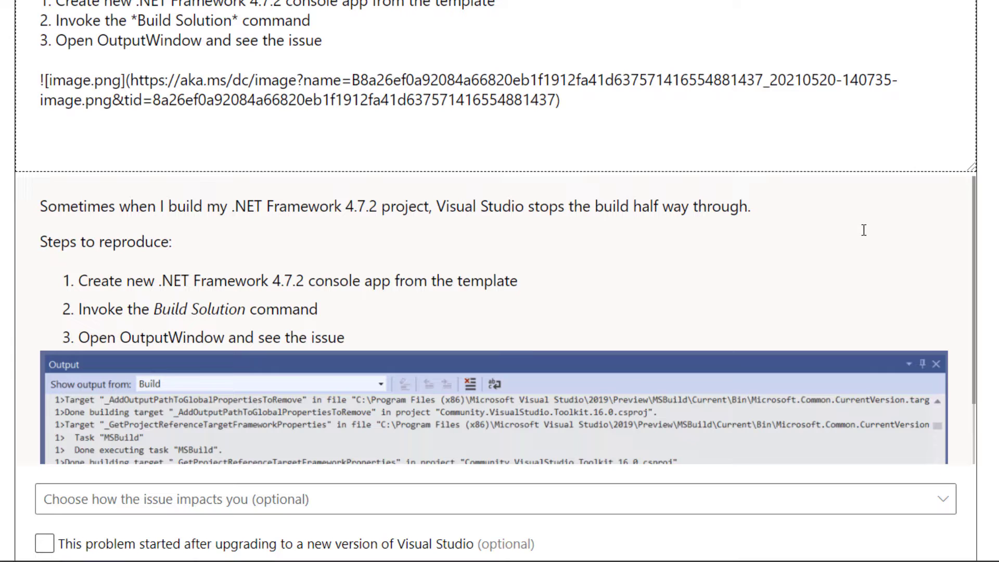
- Attach a Visual Studio screenshot cropped to its right-hand panel, then start Steps Recorder
click(865, 230)
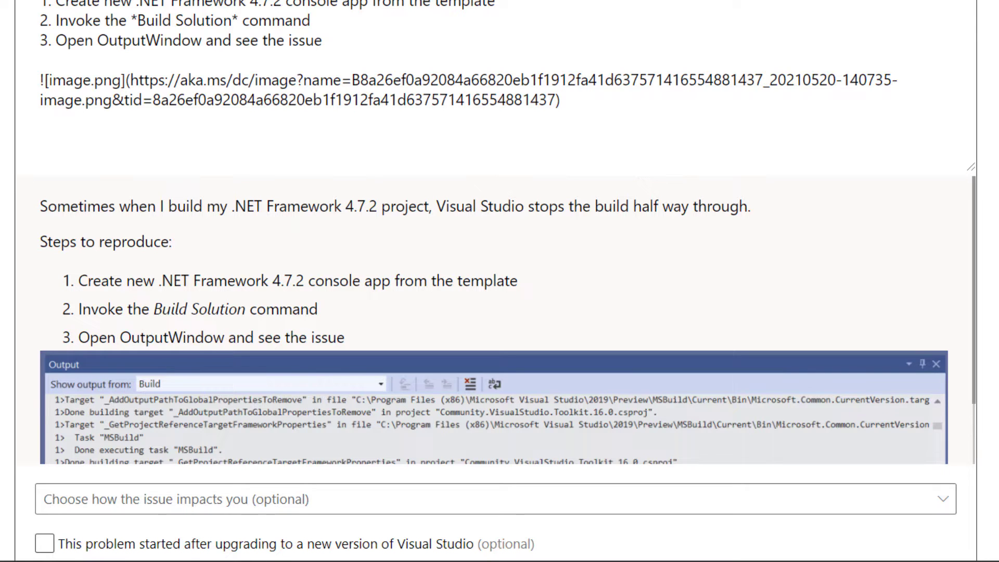
scroll(500, 282, down, 3)
scroll(500, 282, down, 2)
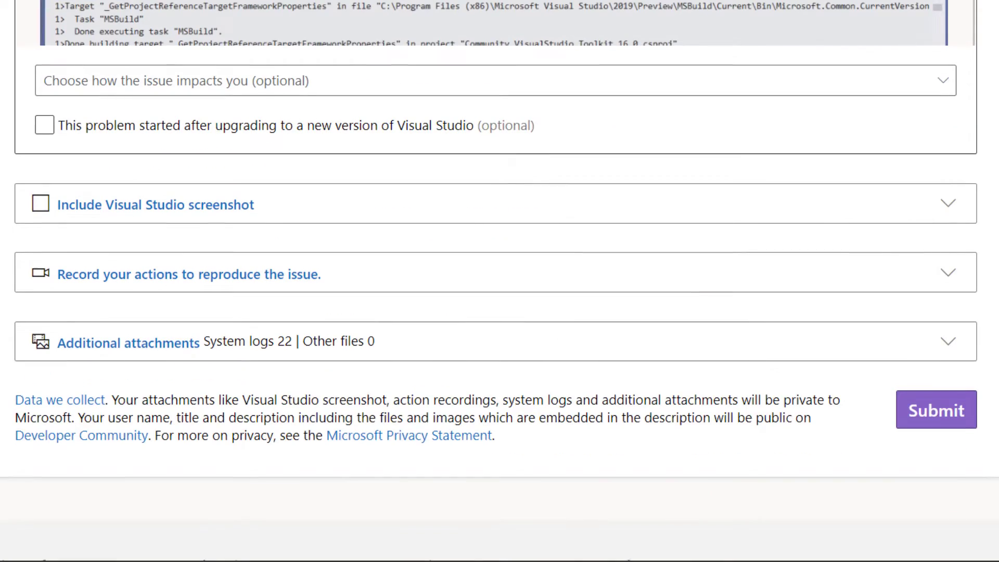
click(42, 204)
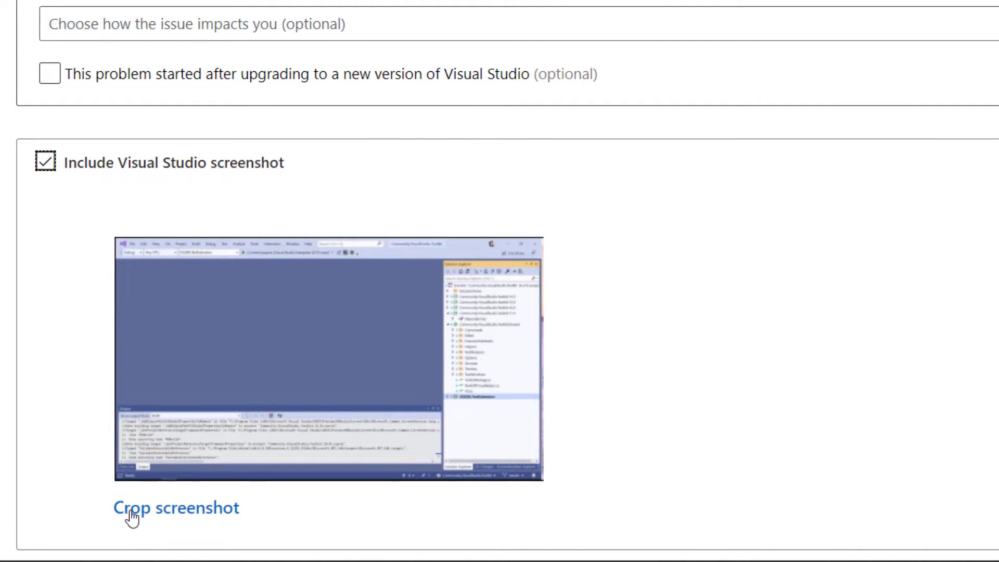
scroll(206, 512, down, 2)
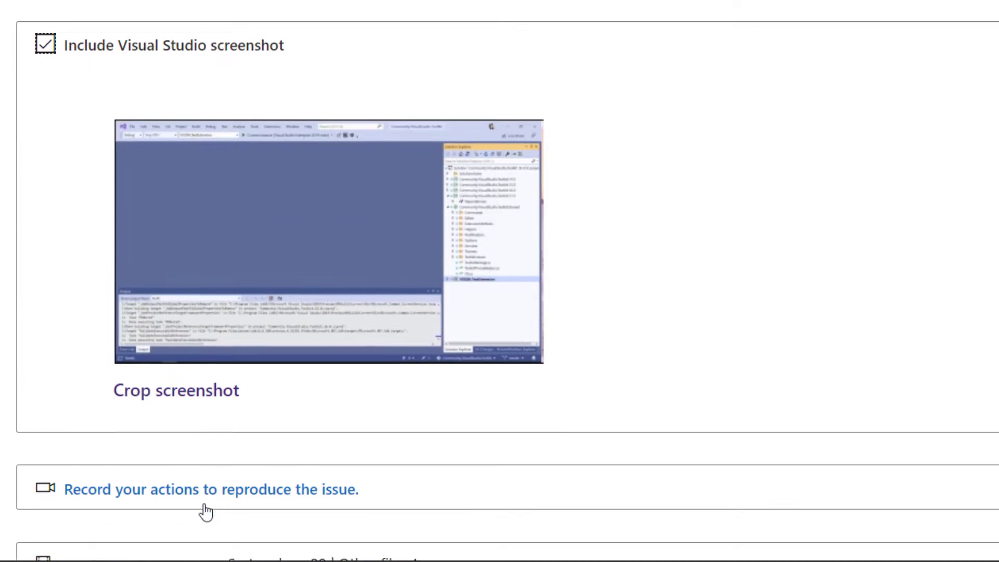
click(182, 398)
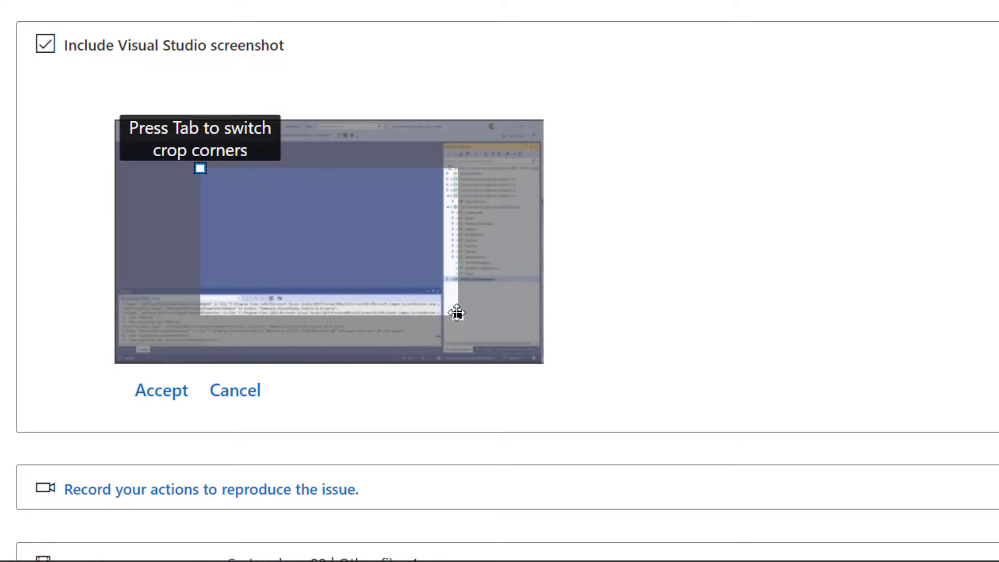
click(457, 314)
drag(458, 313, 616, 393)
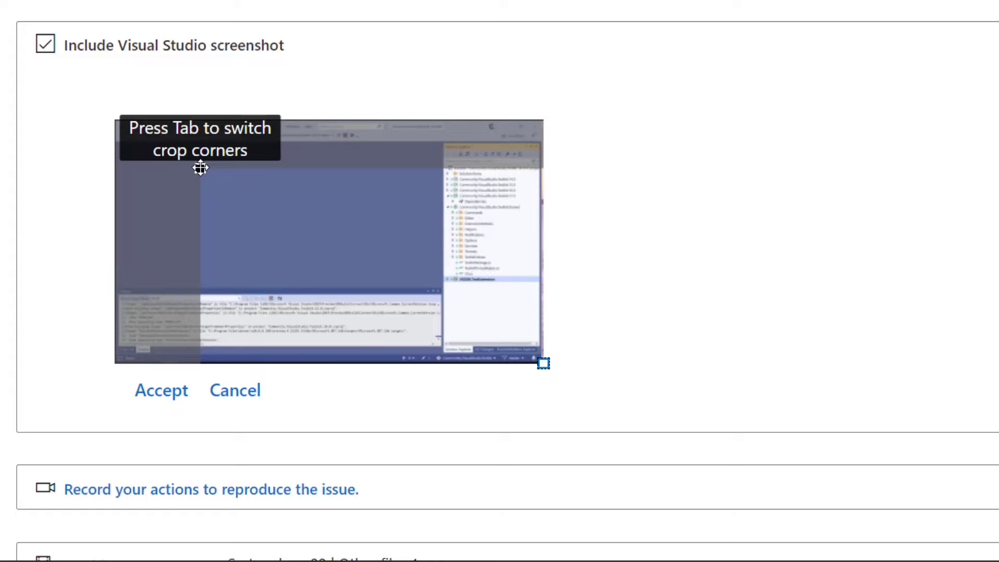
drag(201, 168, 440, 119)
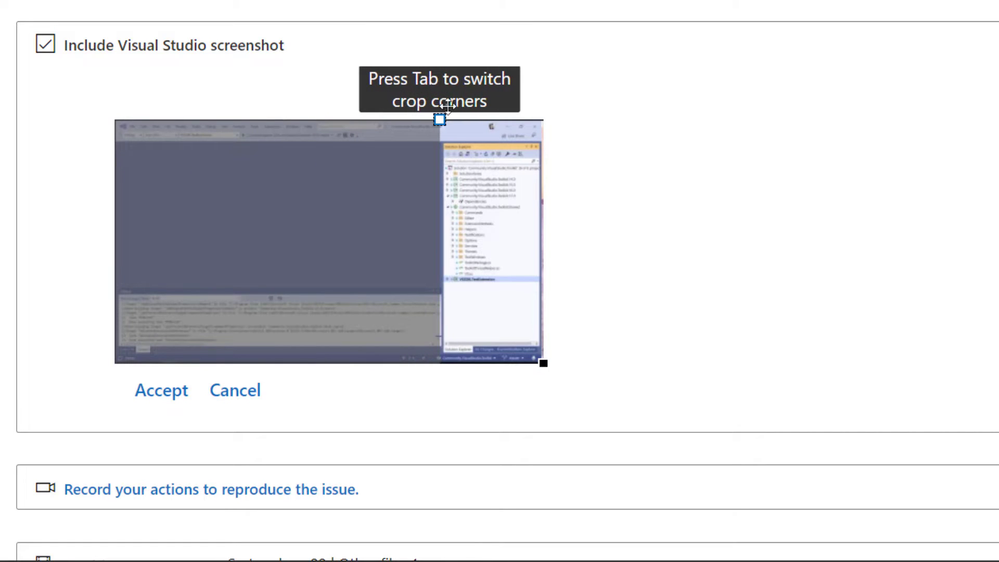
click(156, 400)
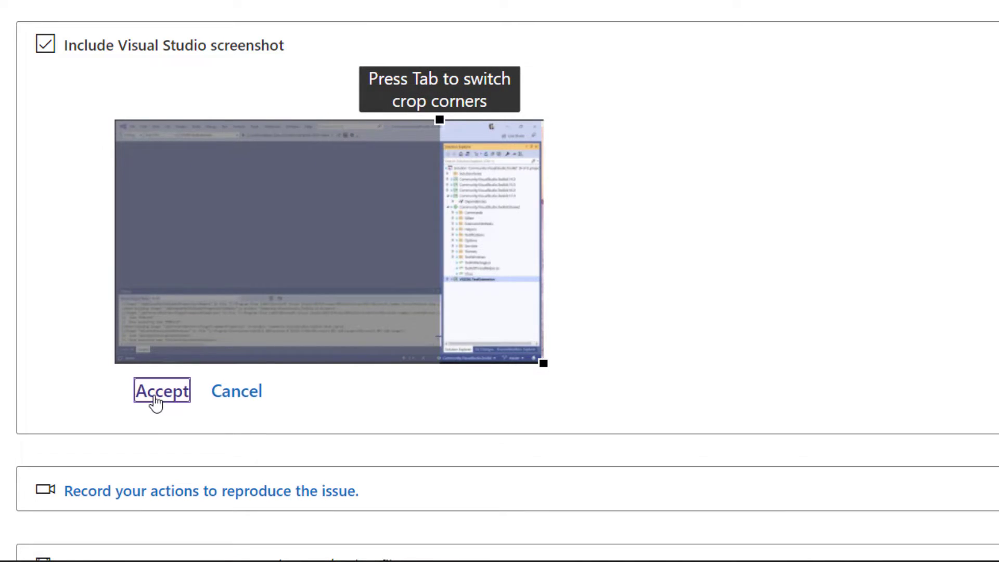
scroll(586, 295, down, 2)
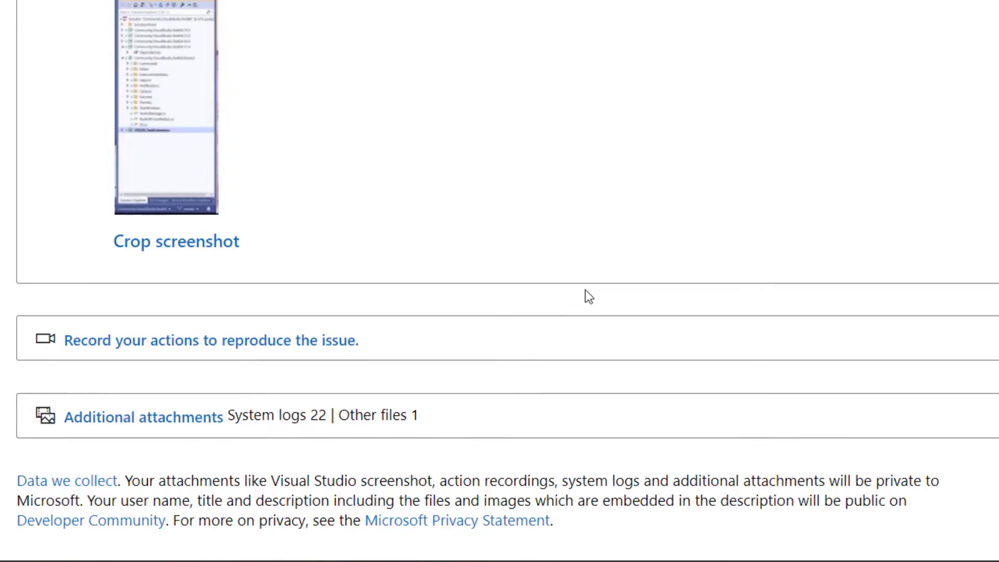
scroll(588, 296, down, 3)
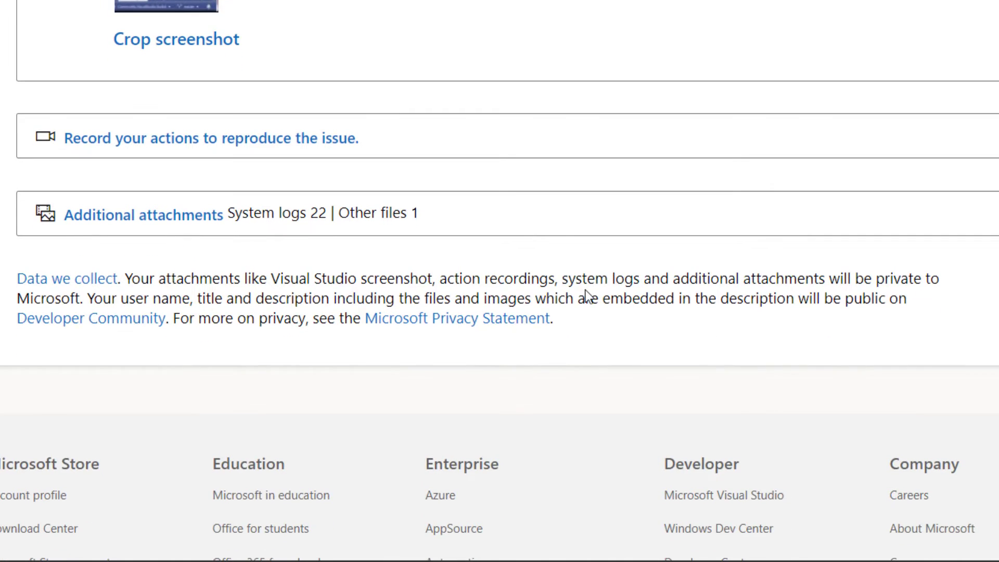
click(333, 142)
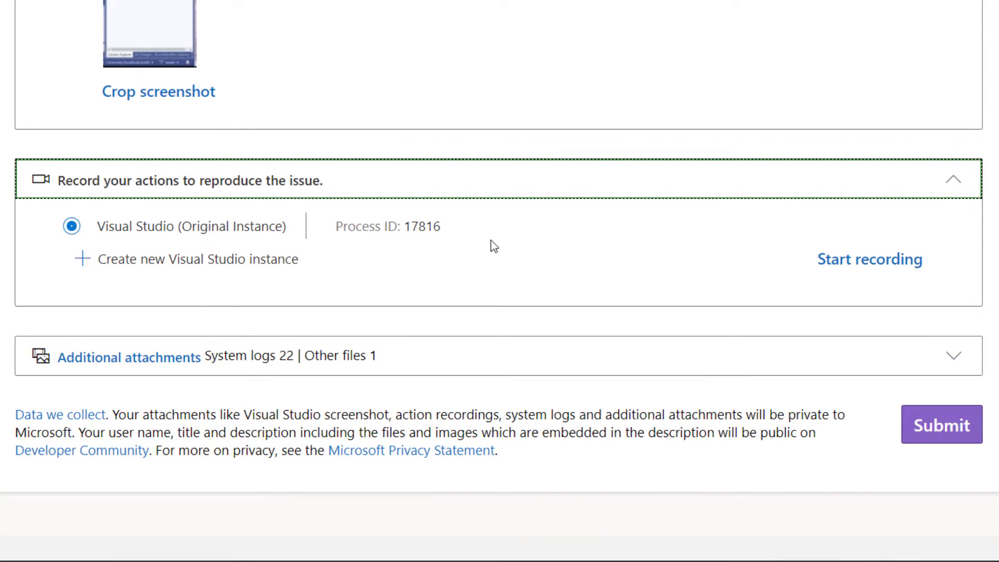
click(877, 262)
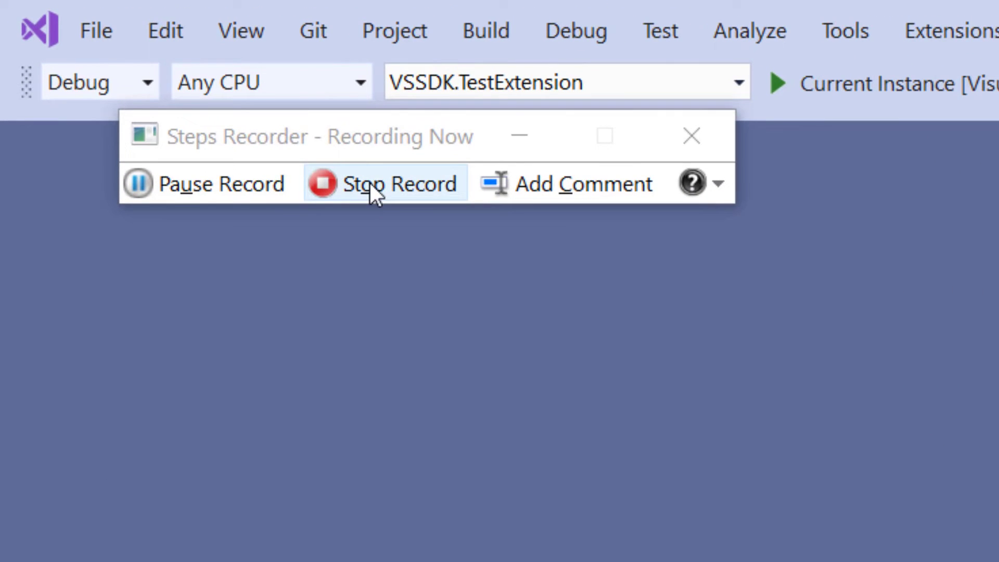
- Stop the Steps Recorder so the ReproSteps zip attaches to the report
click(372, 191)
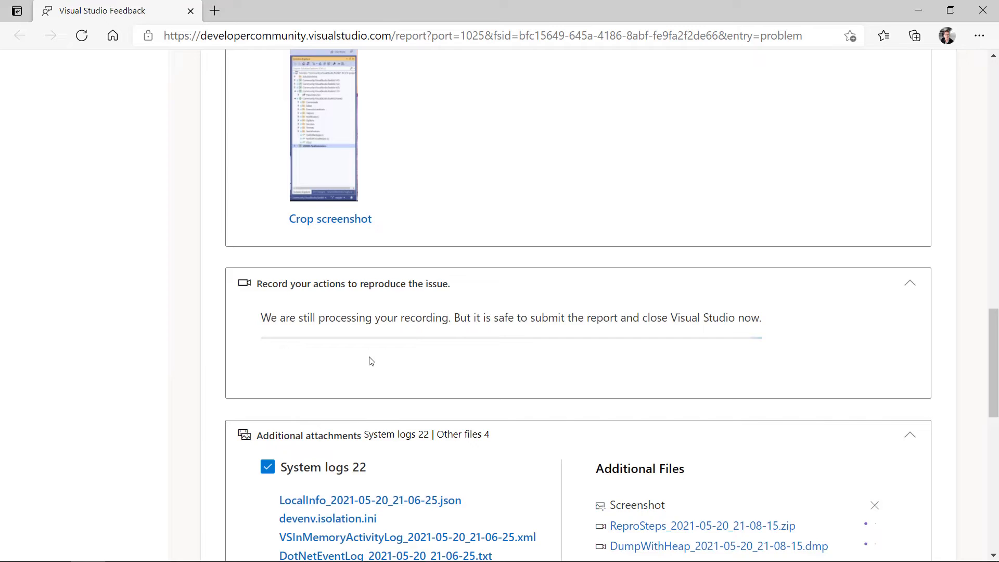
scroll(370, 361, down, 3)
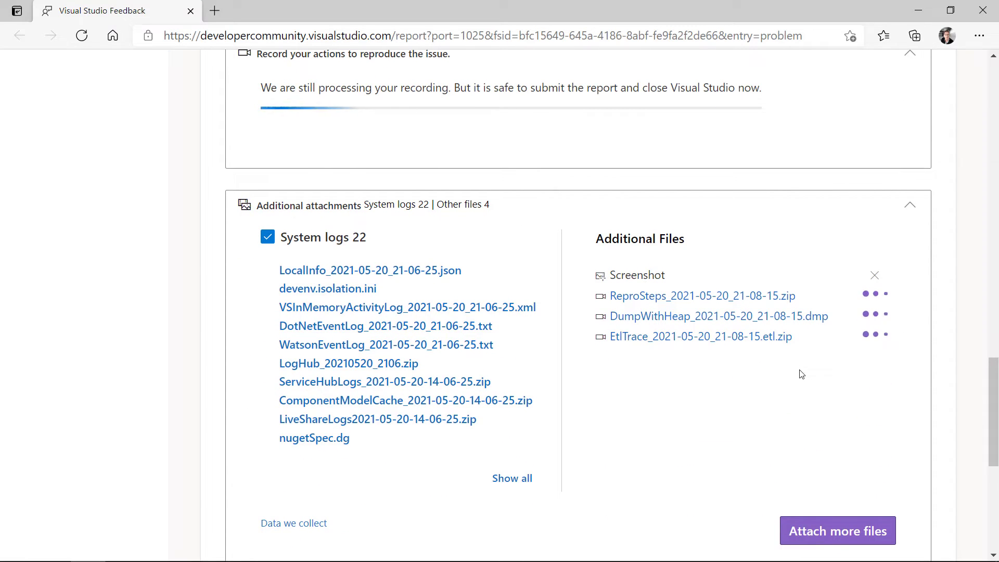
scroll(800, 376, down, 2)
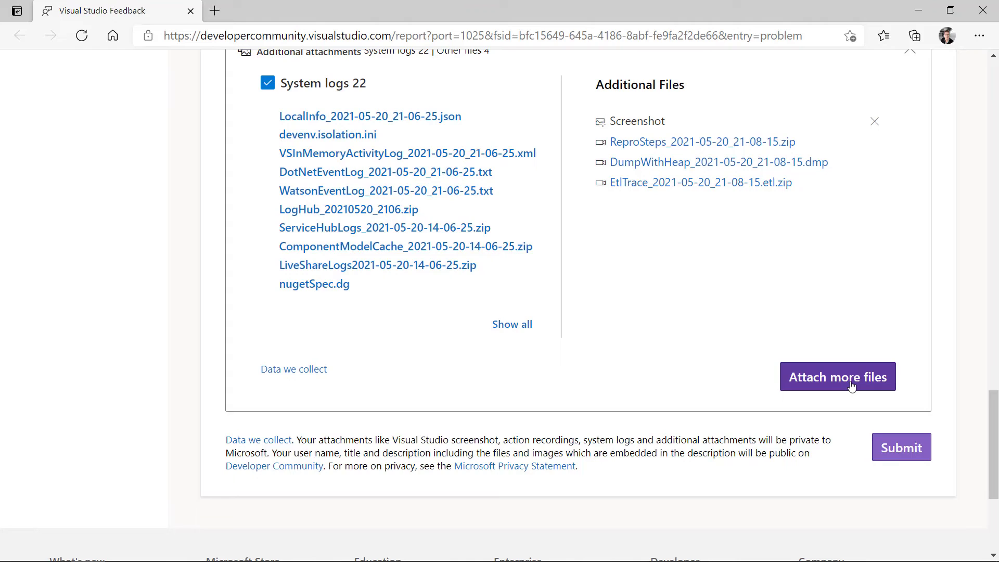
- Submit the report with 22 system logs, heap dump, ETL trace and ReproSteps zip
click(909, 457)
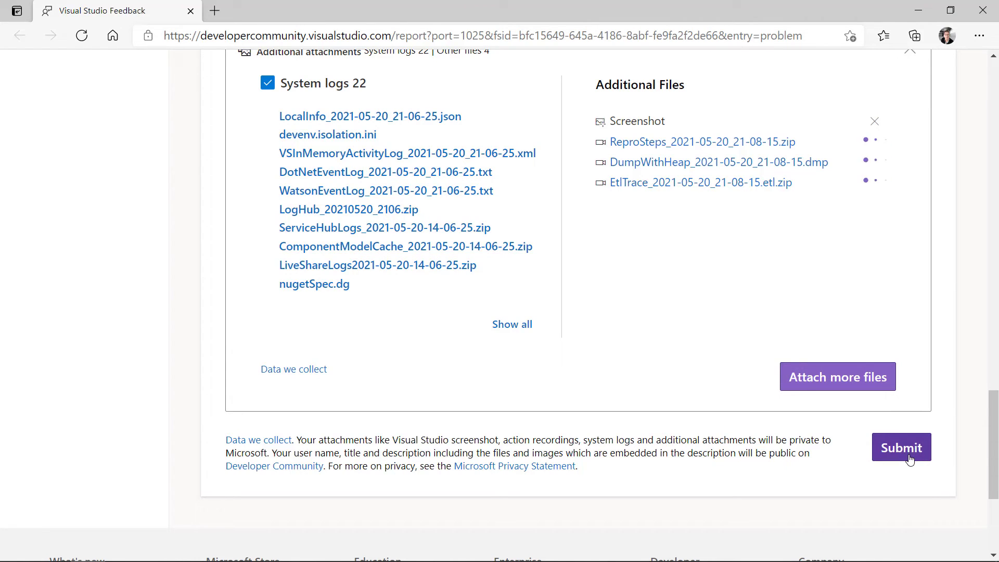